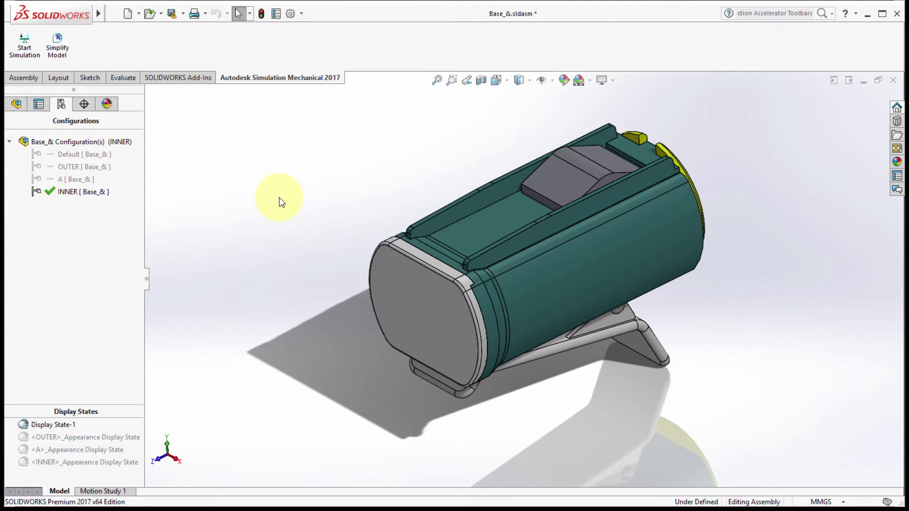
Sort the configurations list numerically with Tree Order > Numeric
right_click(113, 144)
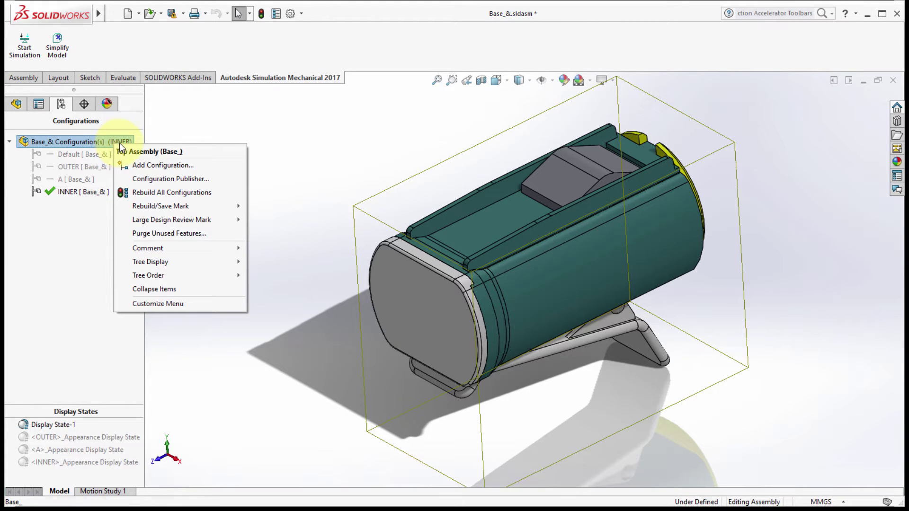
mouse_move(158, 277)
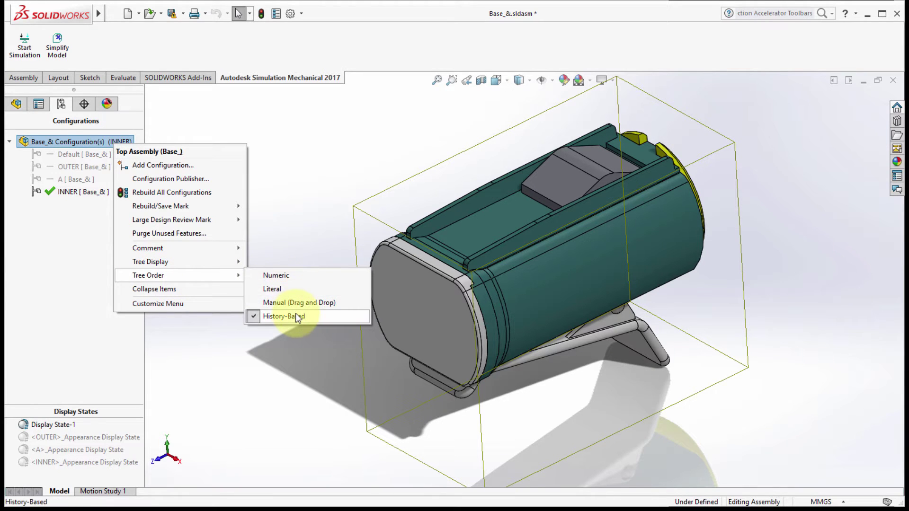
click(298, 279)
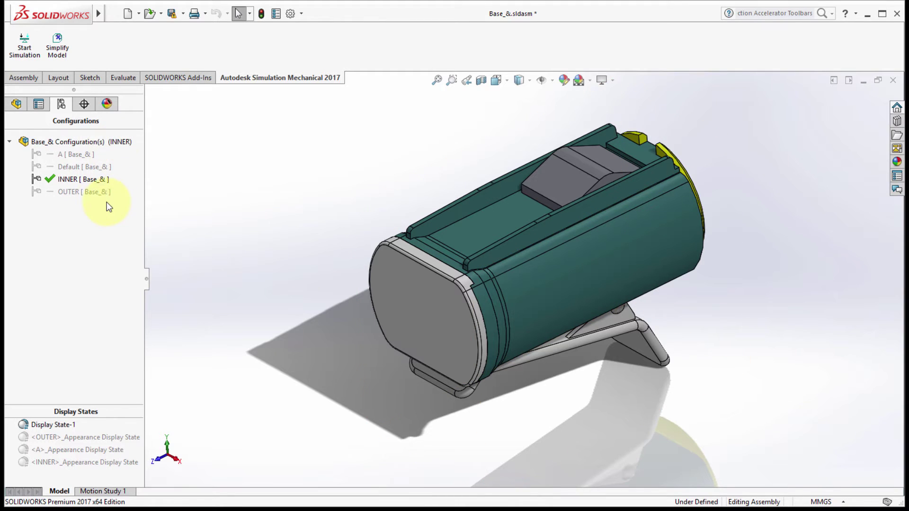
Switch Tree Order to Manual (Drag and Drop) and move INNER to sit right after A
right_click(82, 141)
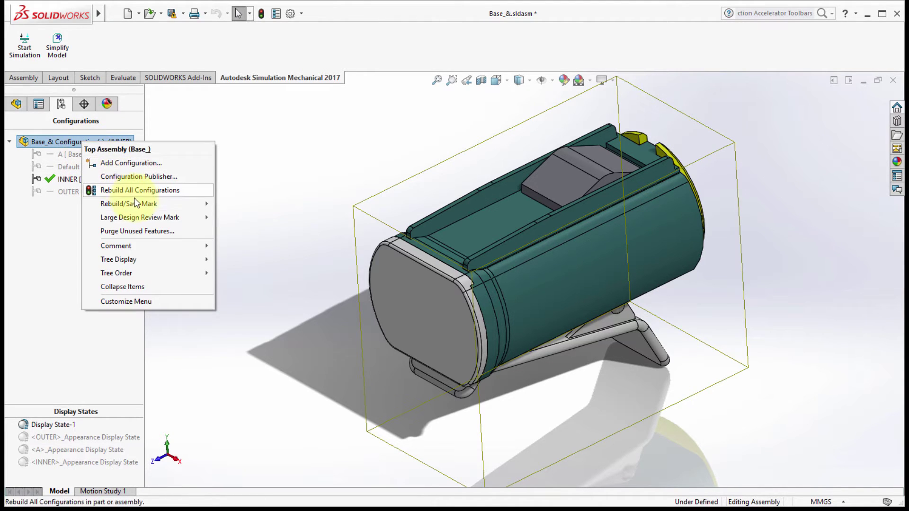
mouse_move(136, 200)
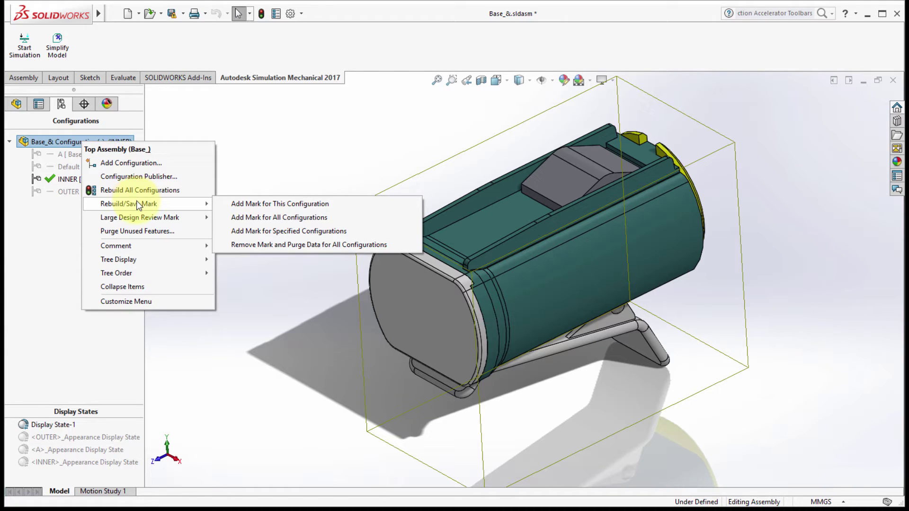
mouse_move(136, 274)
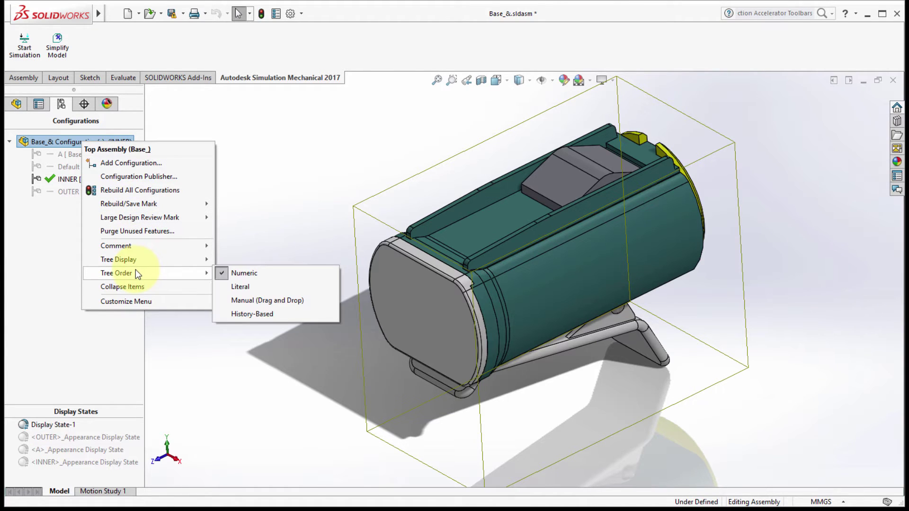
click(264, 301)
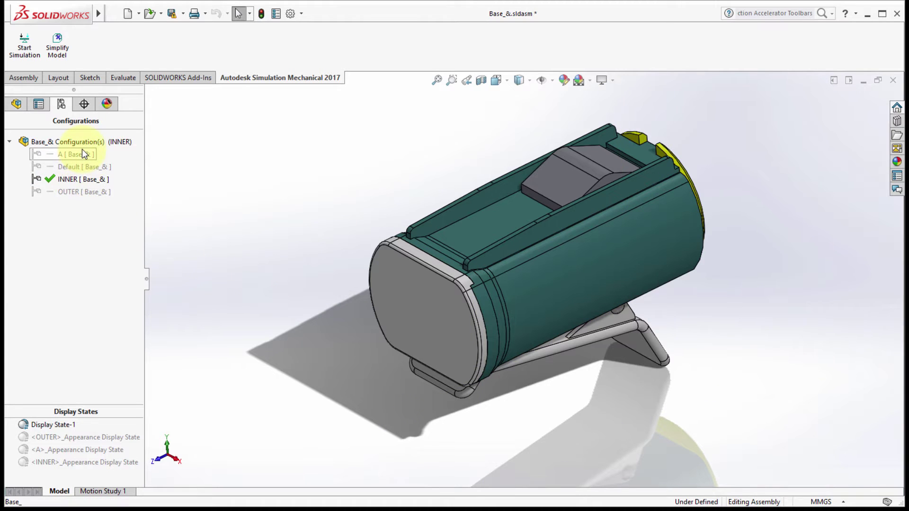
drag(81, 152, 36, 161)
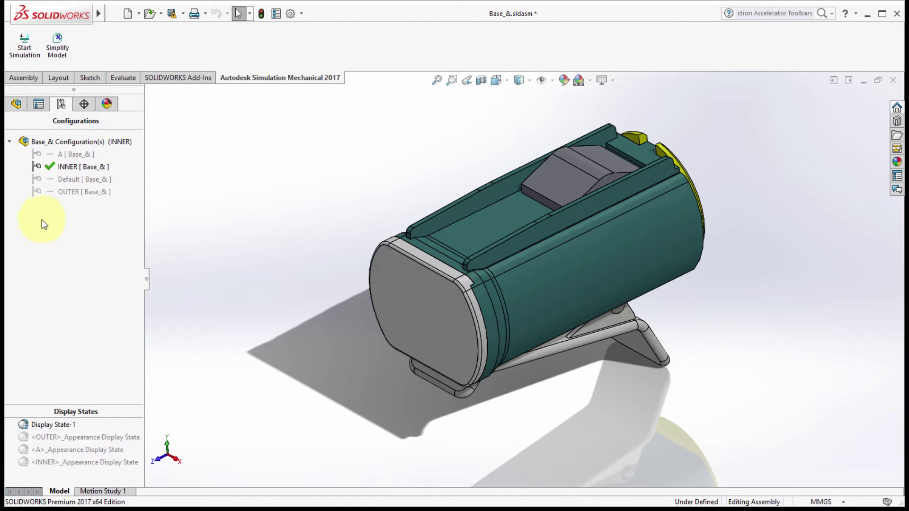
Open the Holder part in its own window from the holder's top face
click(485, 229)
right_click(485, 230)
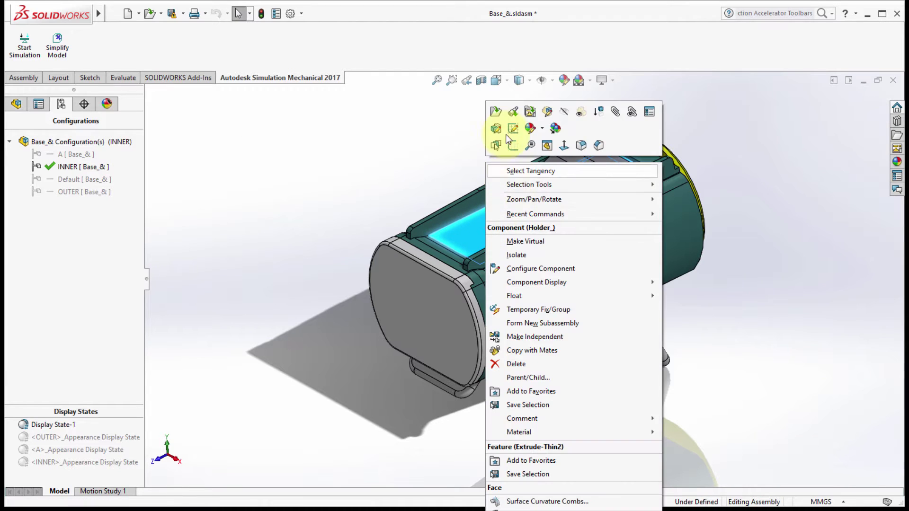
click(496, 112)
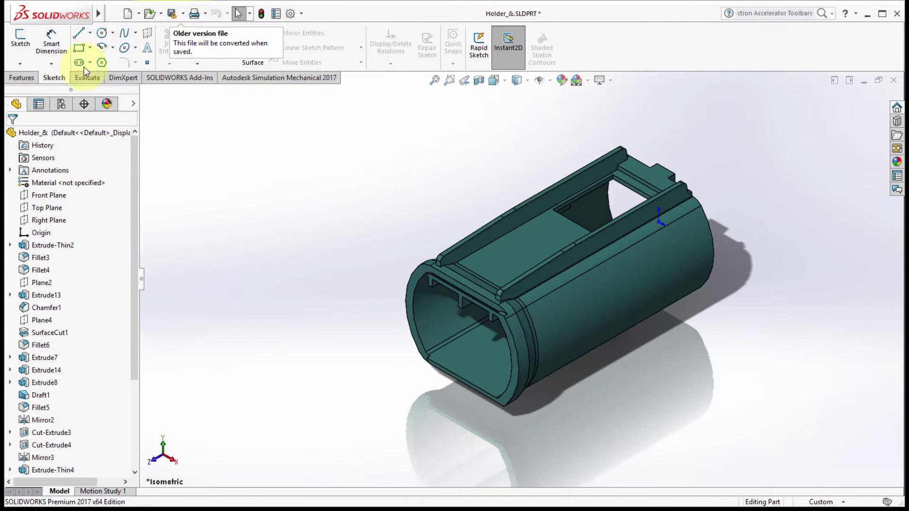
Try a fillet on two top edges, toggling Show selection toolbar, then cancel it
click(26, 79)
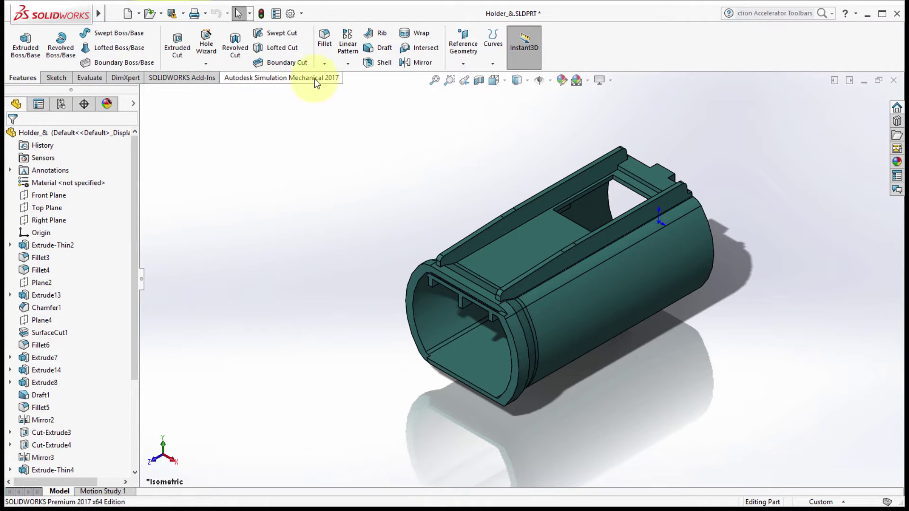
click(325, 37)
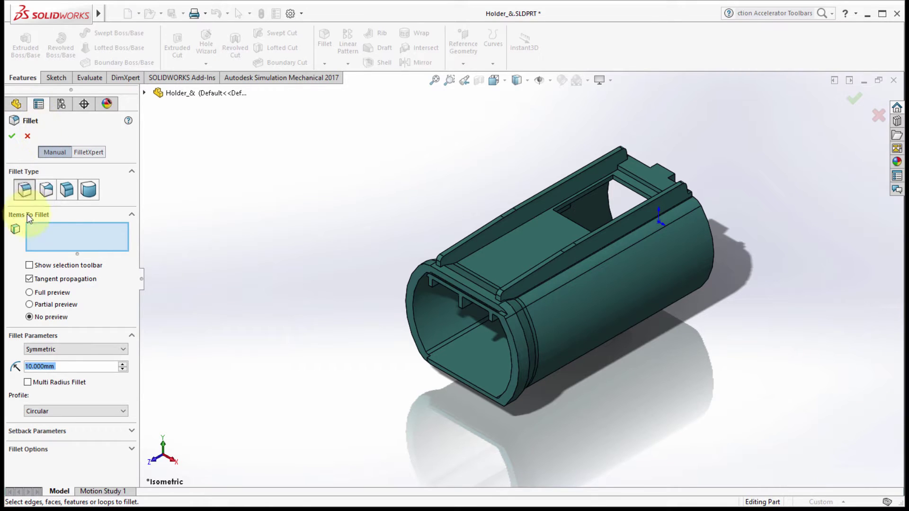
click(60, 267)
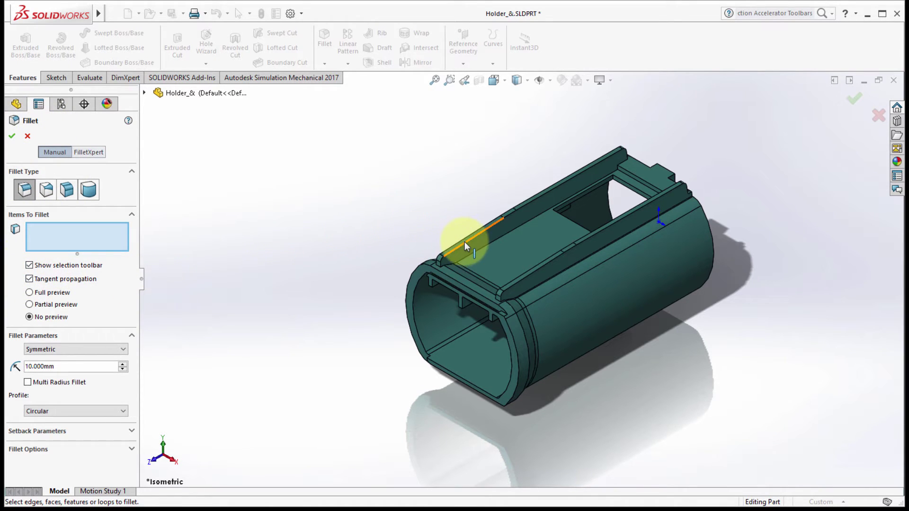
click(489, 239)
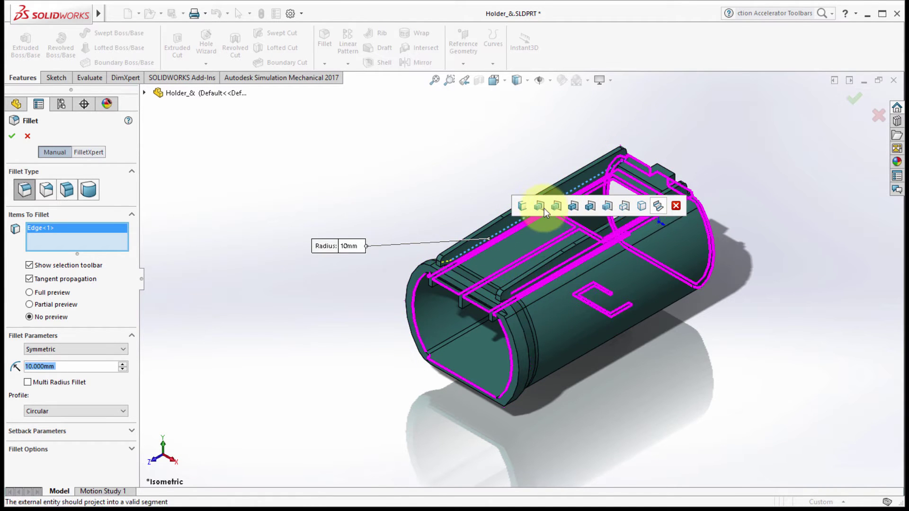
click(677, 205)
click(94, 266)
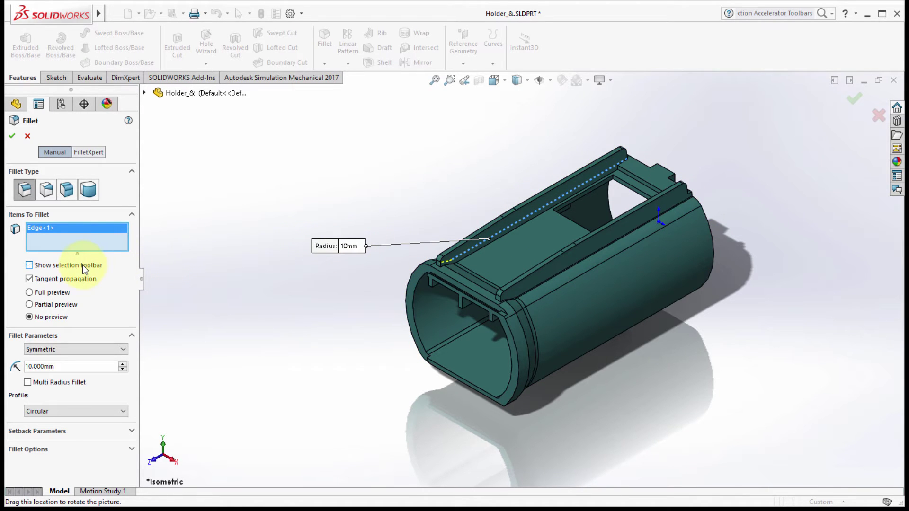
click(538, 266)
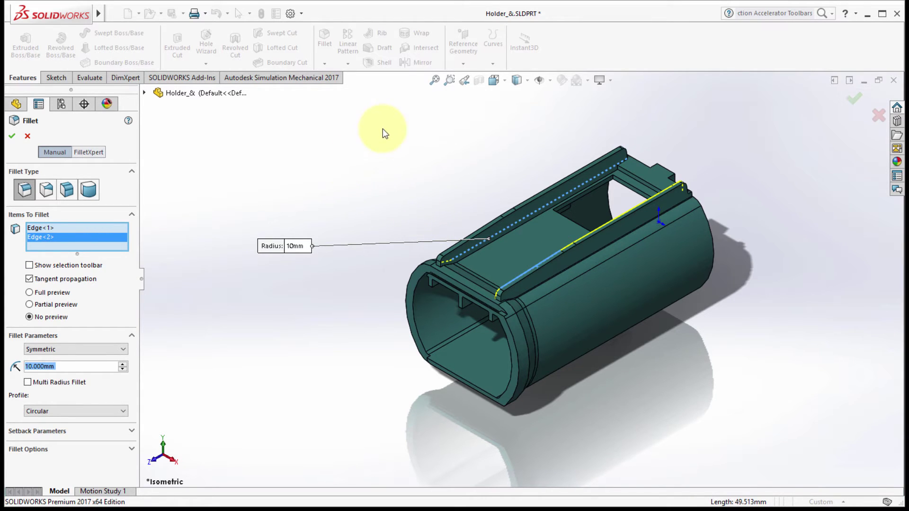
key(Return)
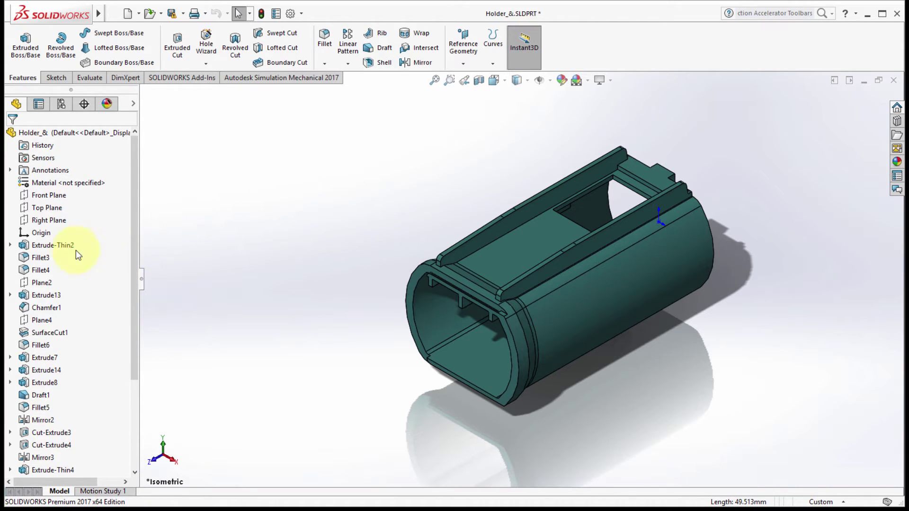
Inspect Extrude-Thin2's references, then turn off Dynamic Reference Visualization (Child) for Holder_&
click(62, 247)
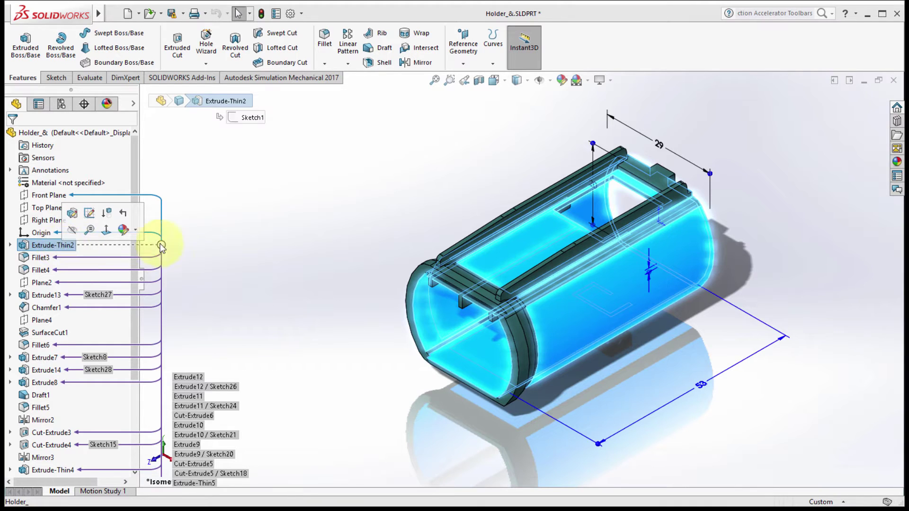
click(274, 227)
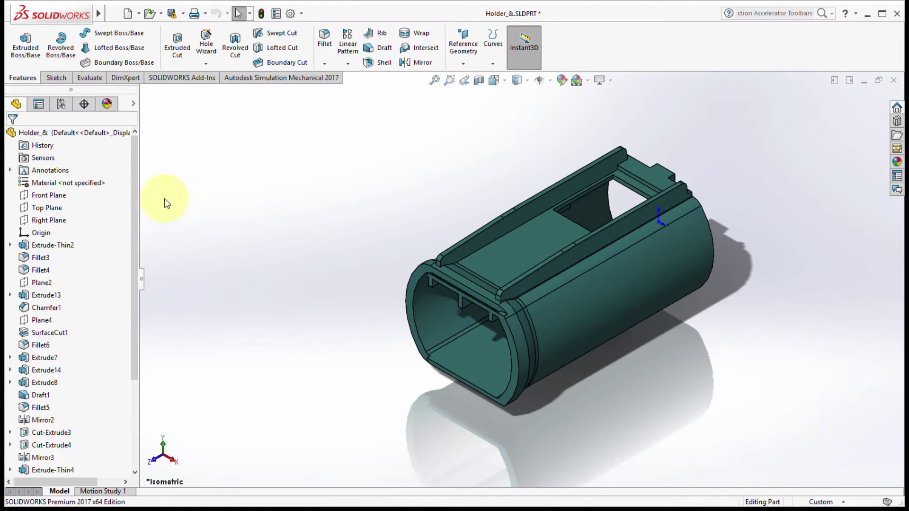
right_click(105, 132)
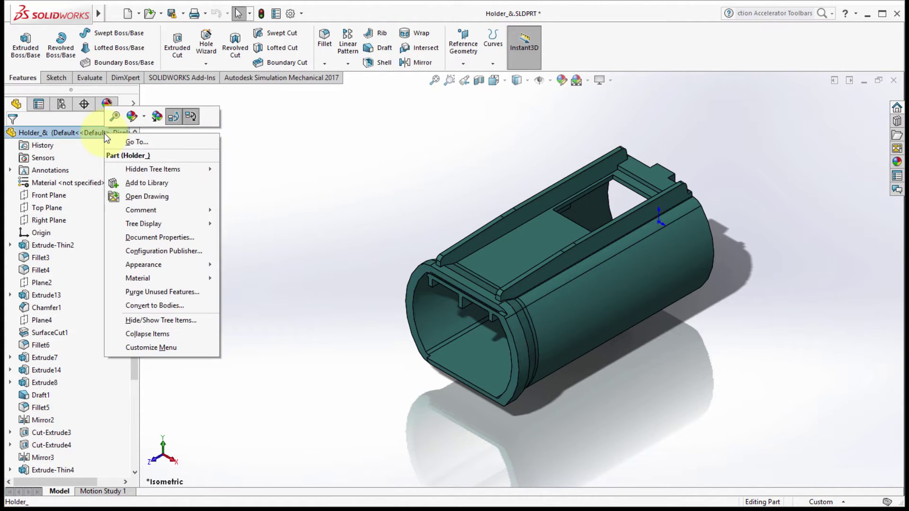
click(196, 117)
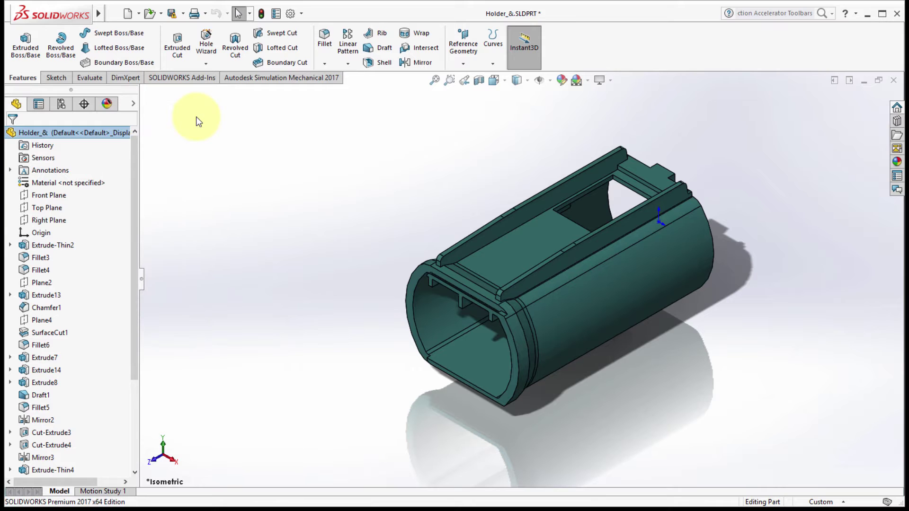
Confirm Extrude-Thin2 and SurfaceCut1 now show only parent references such as Extrude13 and Plane4
click(62, 250)
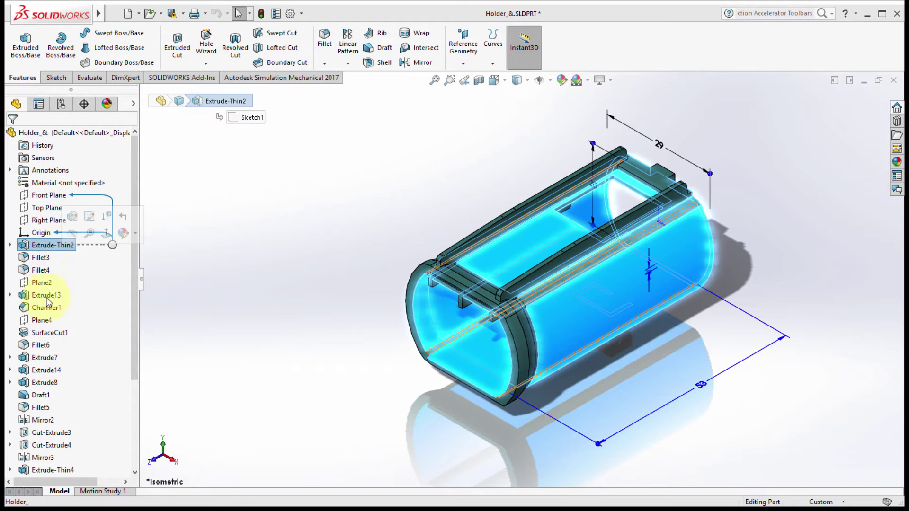
click(46, 332)
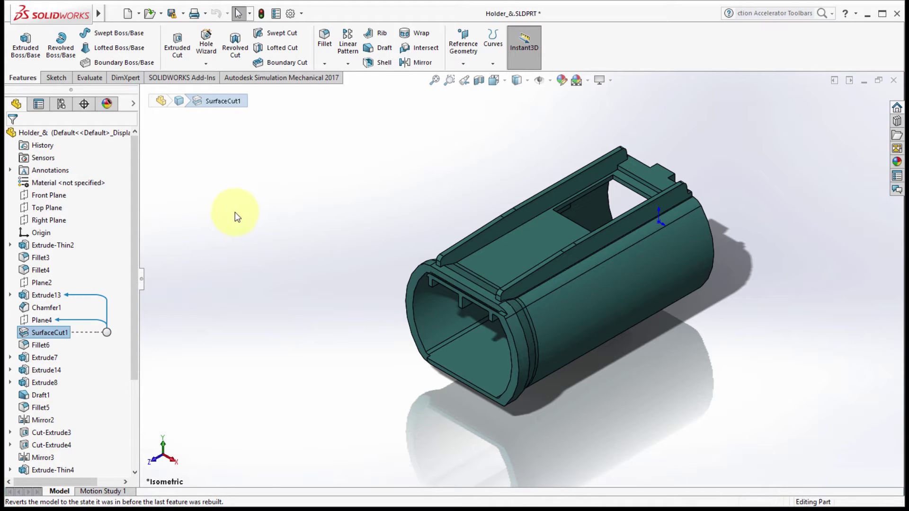
click(231, 214)
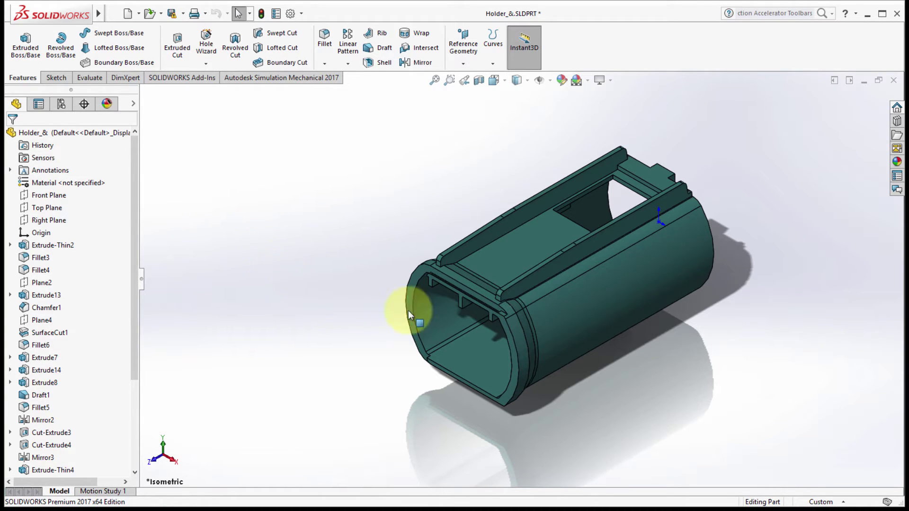
Zoom and pan the view into the holder's open end
scroll(417, 307, down, 3)
middle_drag(518, 357, 510, 389)
scroll(509, 388, down, 5)
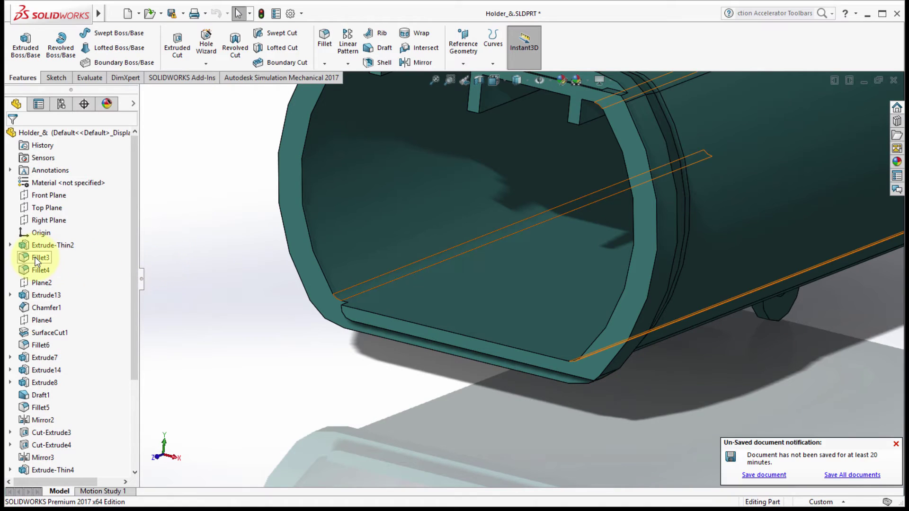
Add the comment 'Inner Fillets' with a model screenshot to Fillet3 and save it
click(38, 257)
right_click(38, 259)
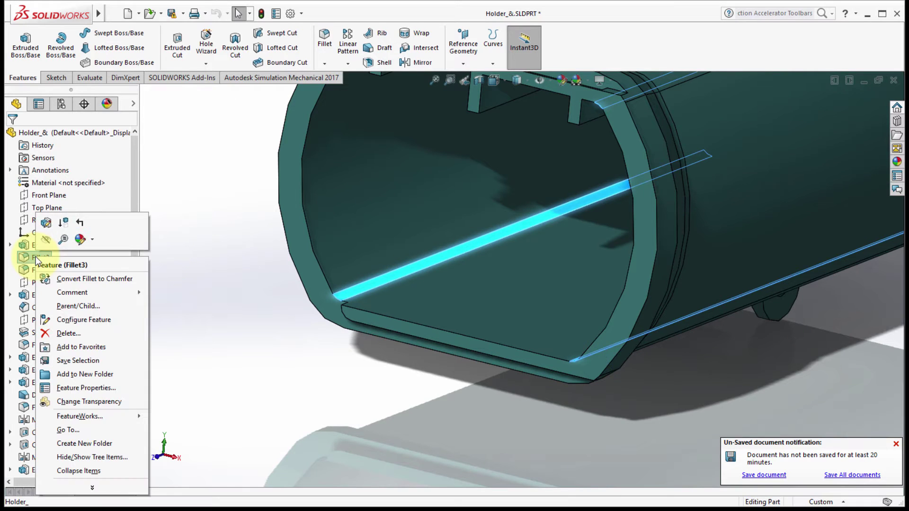
mouse_move(73, 294)
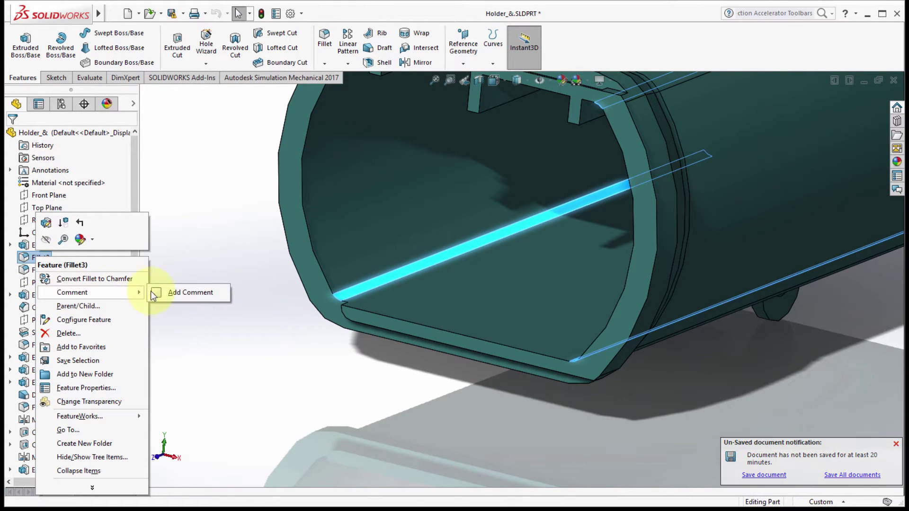
click(166, 291)
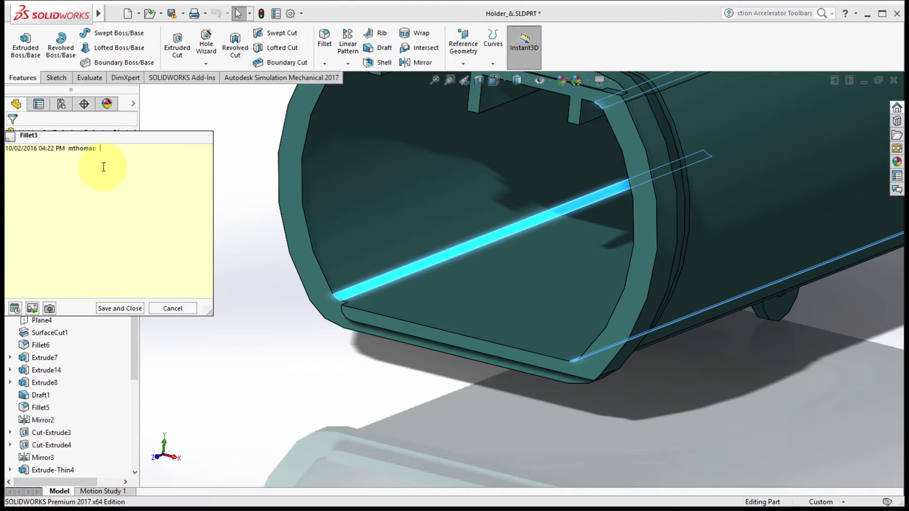
text(Inner Fillets)
click(50, 309)
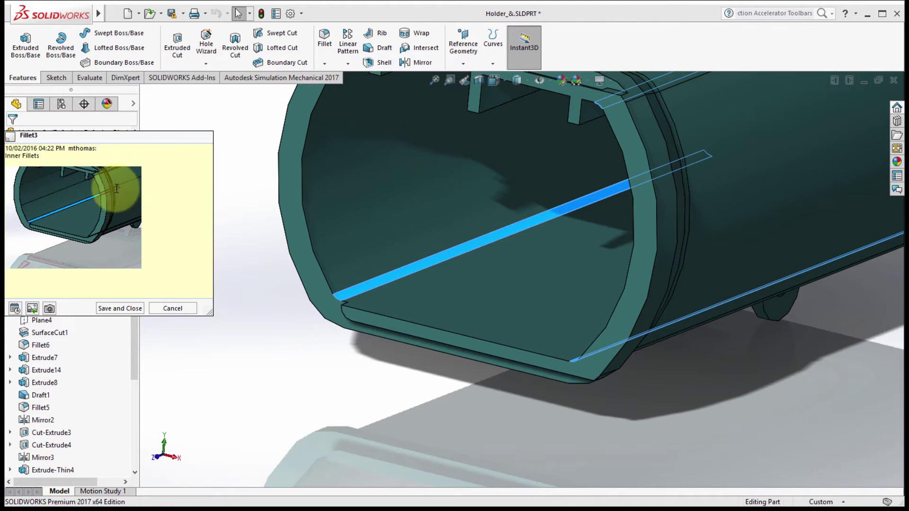
click(119, 311)
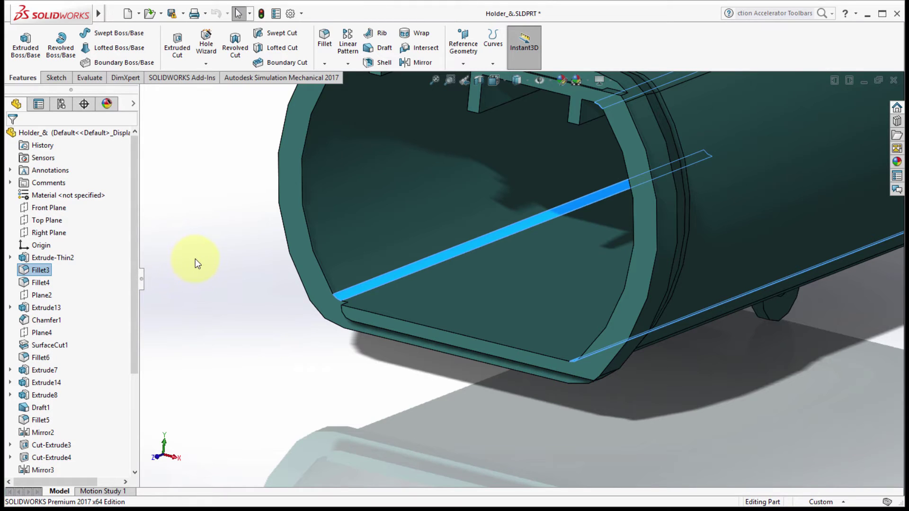
Save Comment1 reading 'Great to have standalone comments' in the expanded Comments folder
click(10, 182)
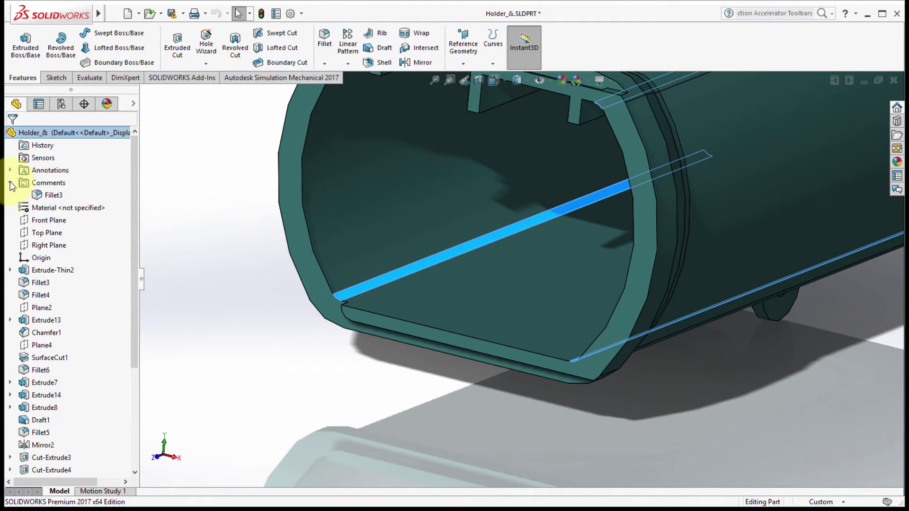
right_click(47, 184)
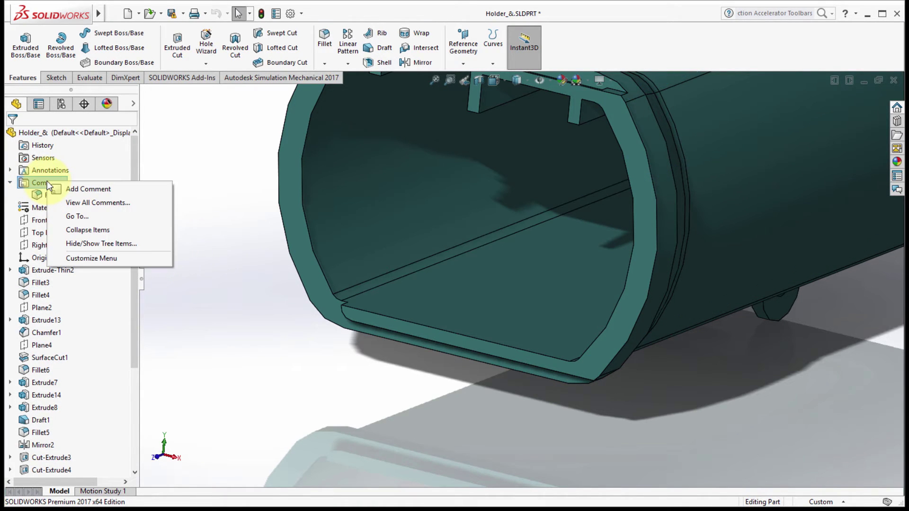
click(84, 190)
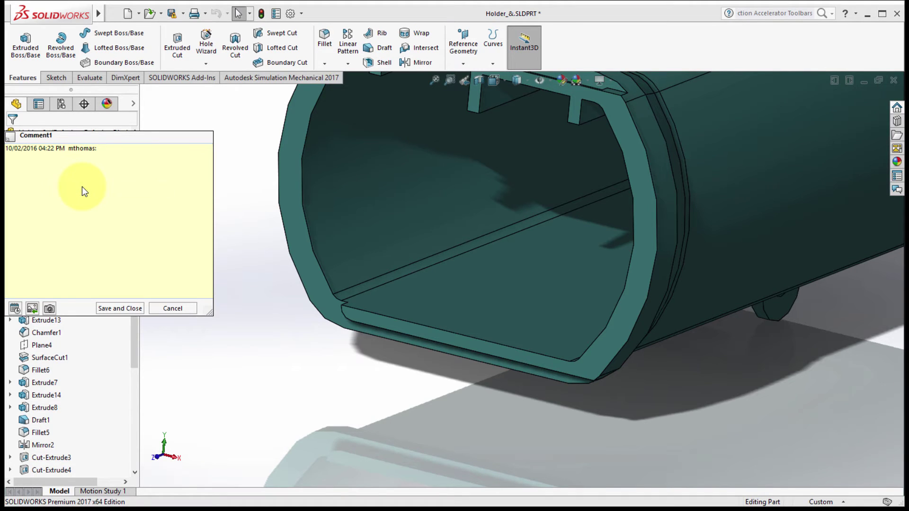
text(Great to have standalone comments)
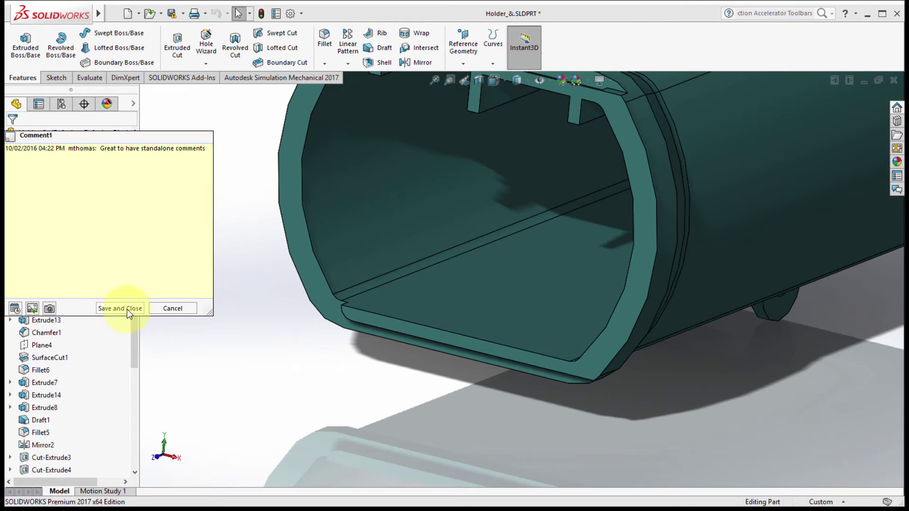
click(128, 309)
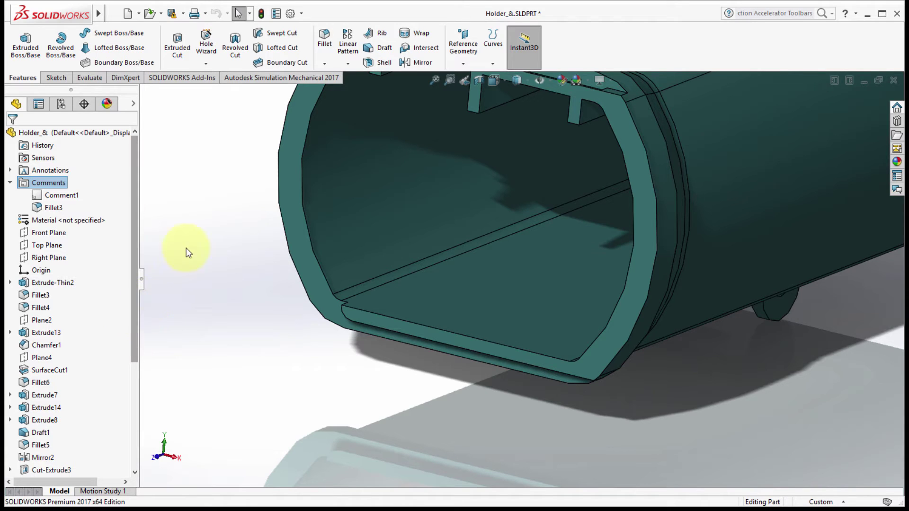
Collapse Comments and enable Tree Display > Show Comment Indicator on the Holder_& root
click(11, 182)
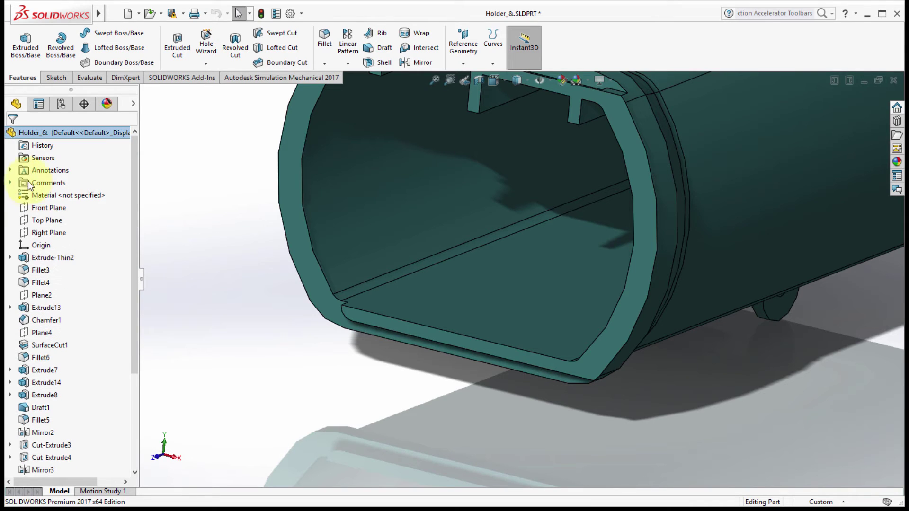
right_click(42, 131)
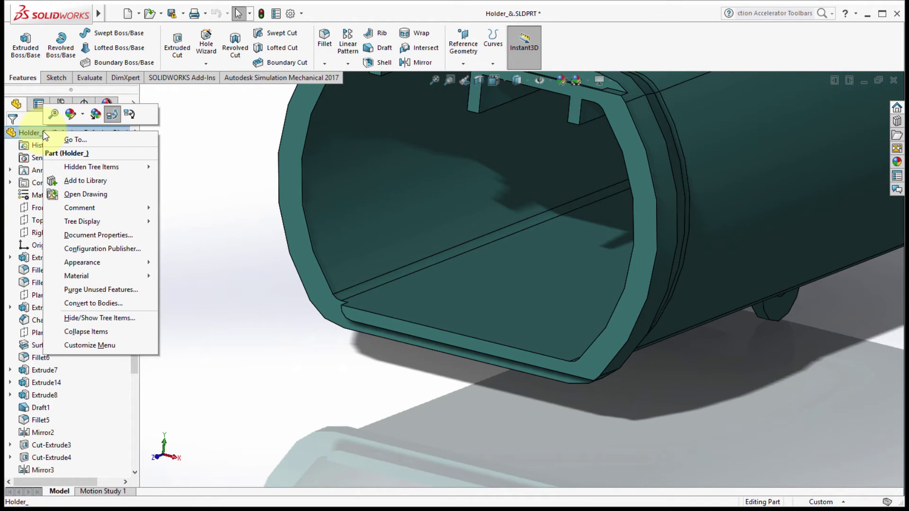
mouse_move(93, 208)
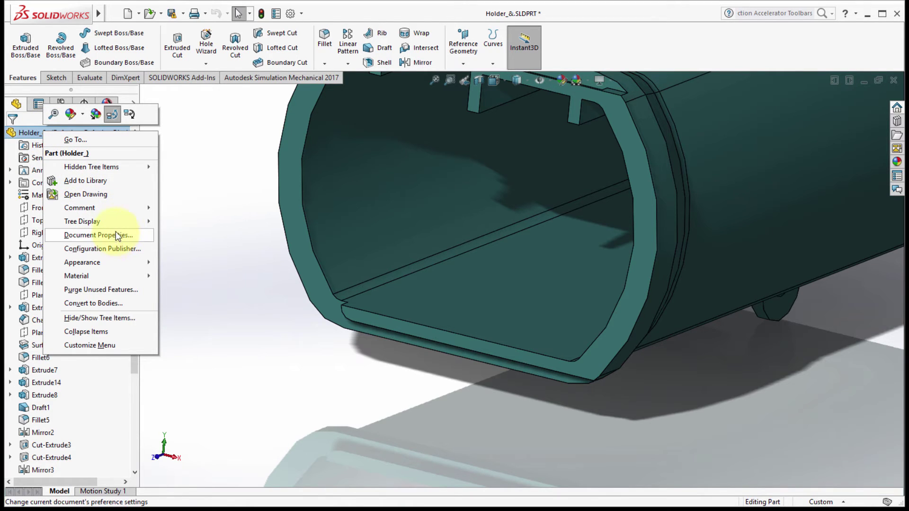
mouse_move(110, 221)
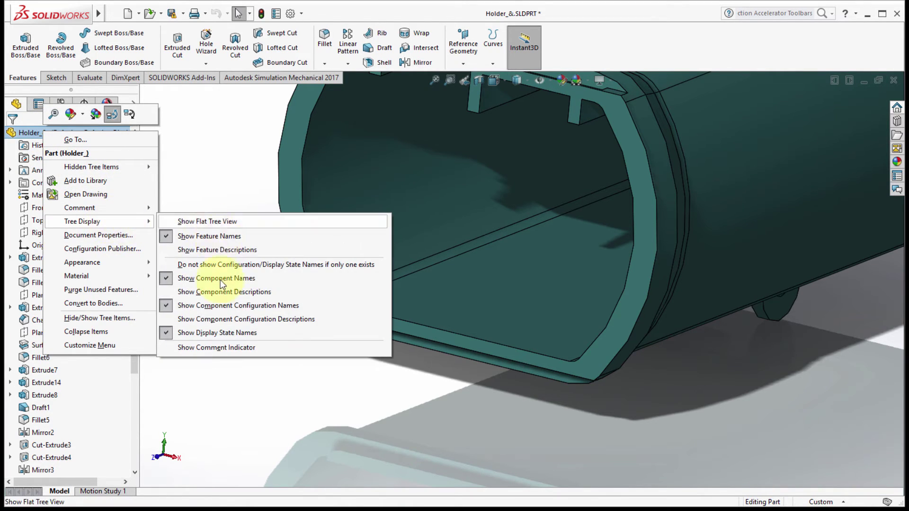
click(226, 349)
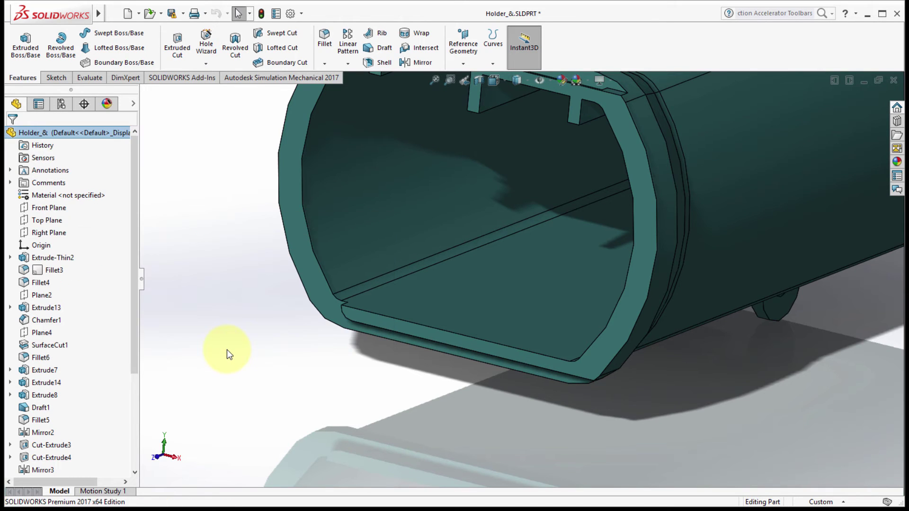
Pick Right Plane through the inner face's breadcrumb and set it to Show
mouse_move(39, 267)
click(238, 202)
click(362, 201)
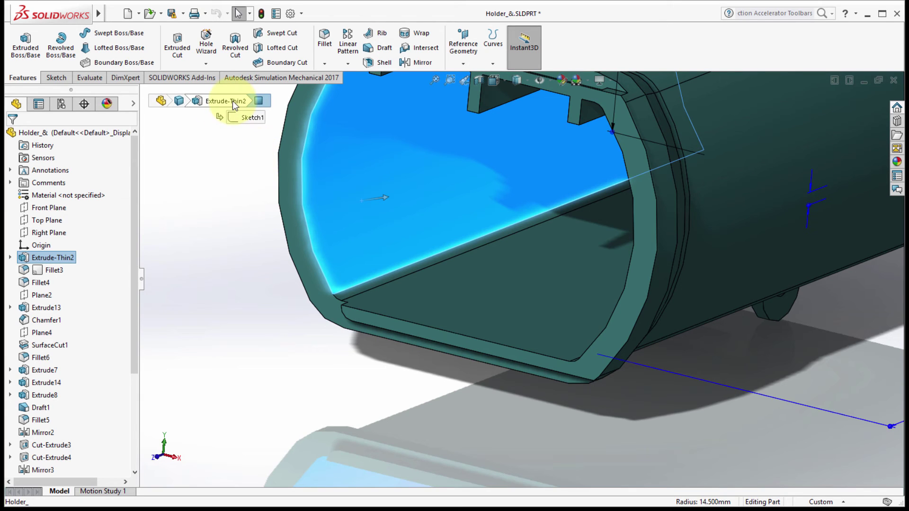
click(163, 102)
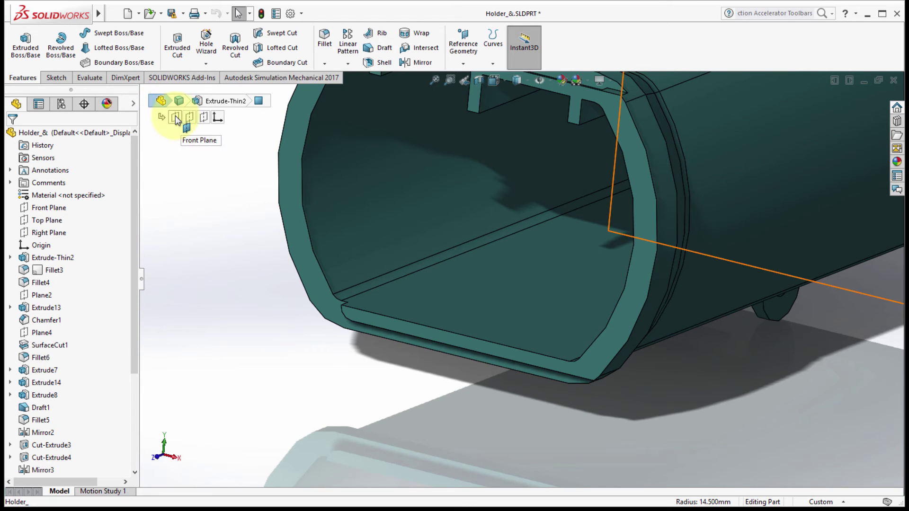
click(205, 119)
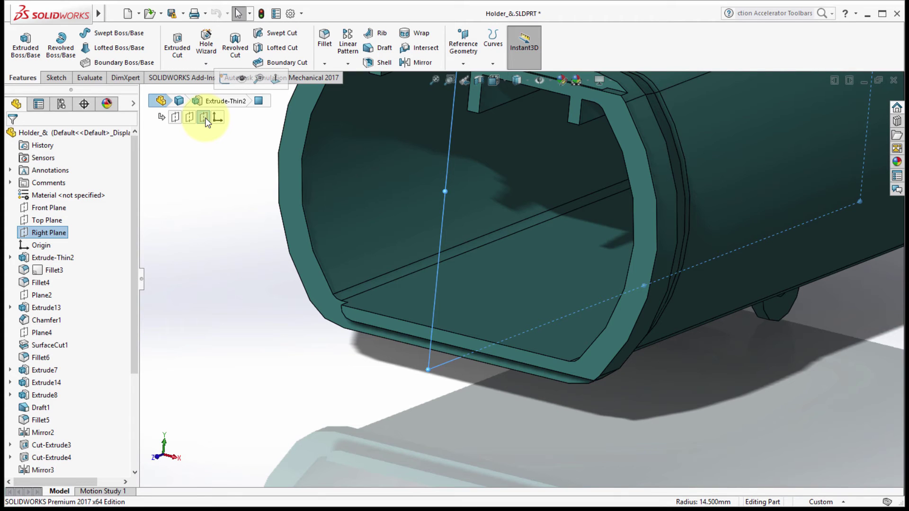
right_click(205, 120)
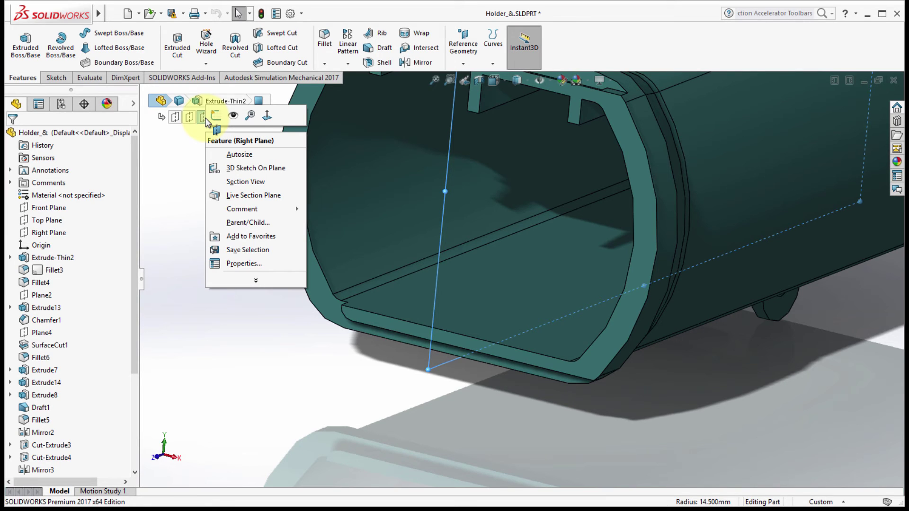
click(232, 116)
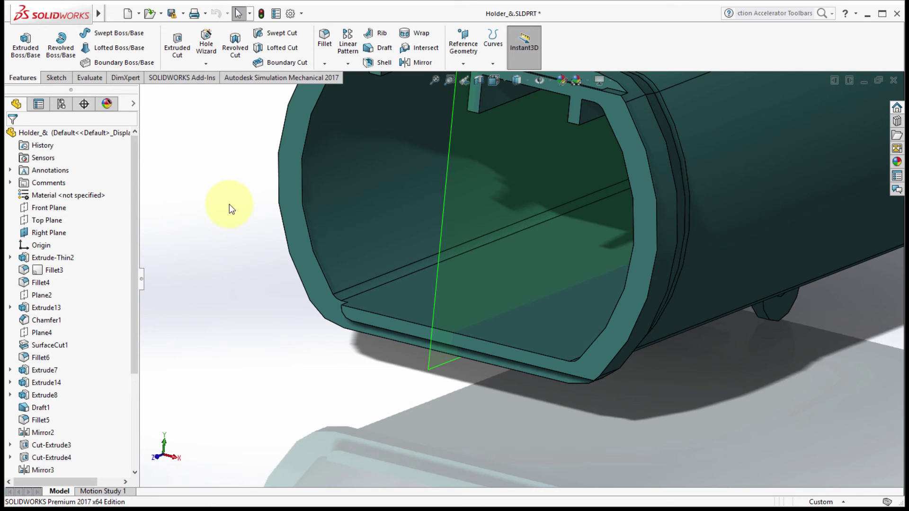
Open an empty new sketch, Sketch29, on the Right Plane from its context toolbar
right_click(451, 151)
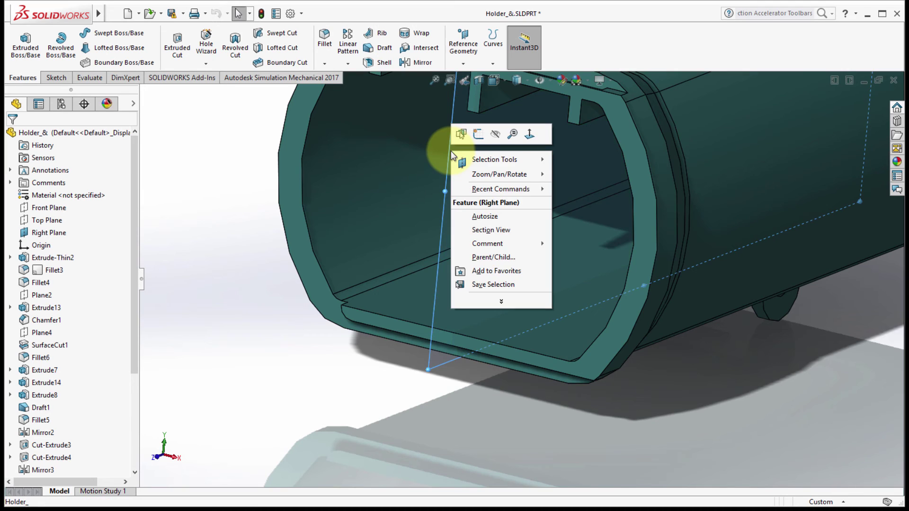
click(476, 135)
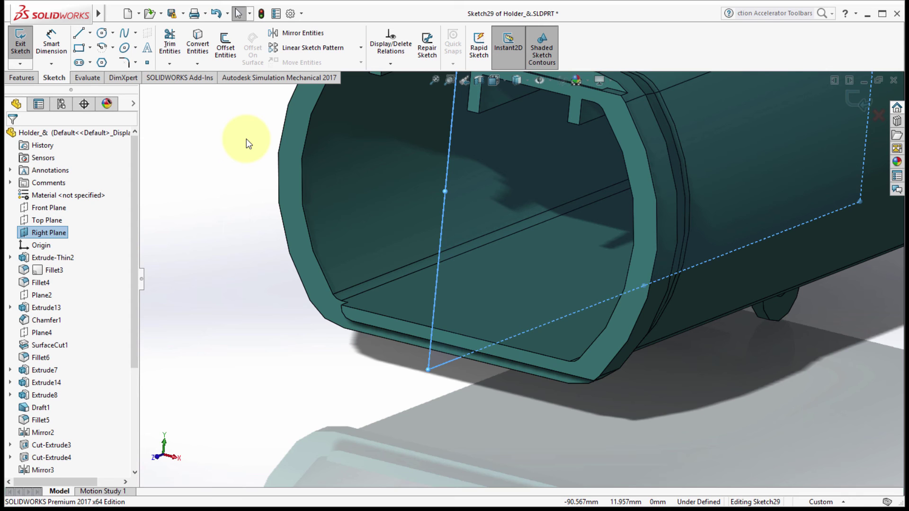
right_click(227, 141)
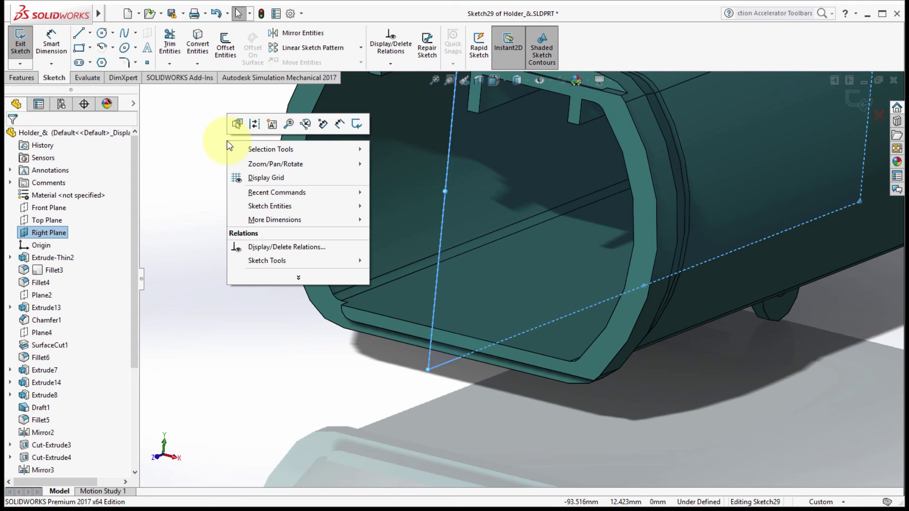
mouse_move(246, 208)
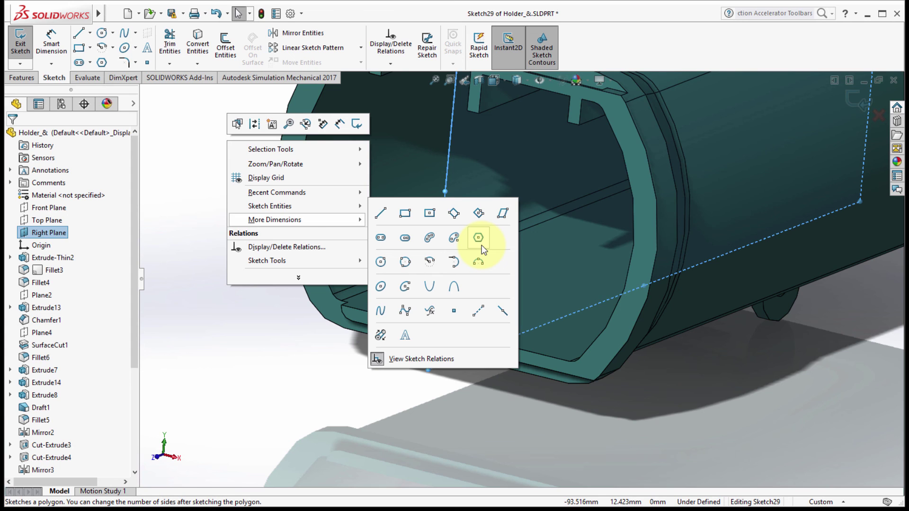
key(Escape)
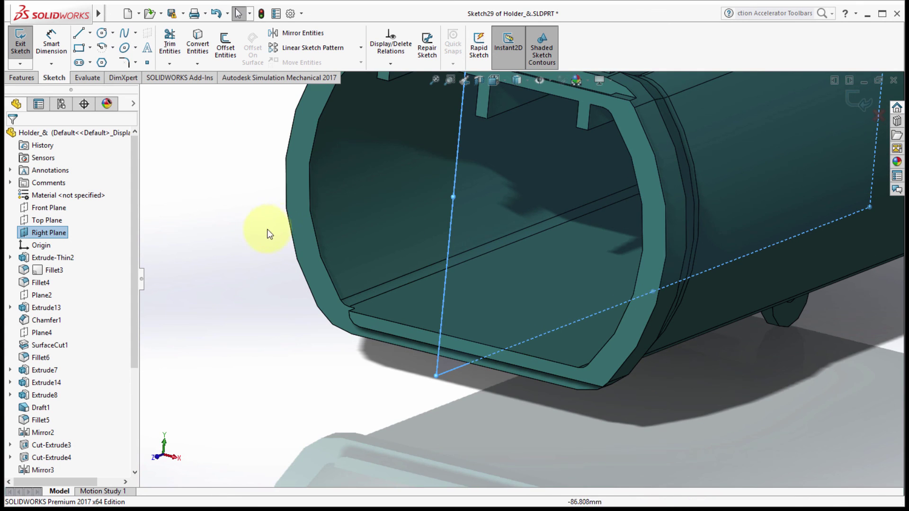